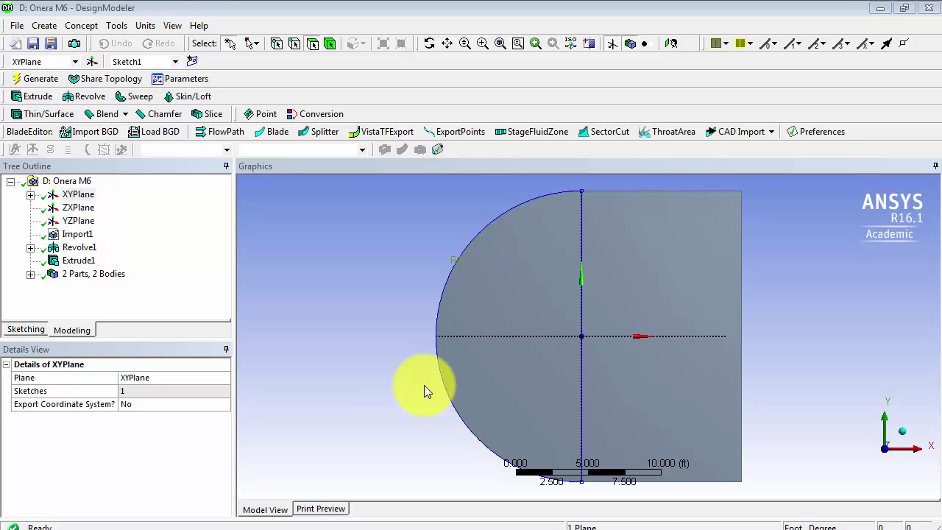
Switch the Onera M6 model display from shaded solids to wireframe.
click(174, 26)
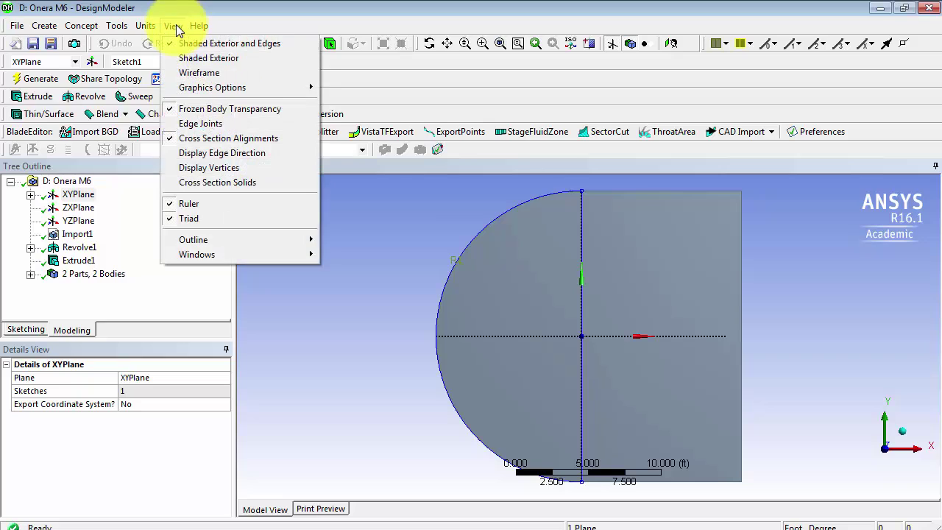
click(191, 74)
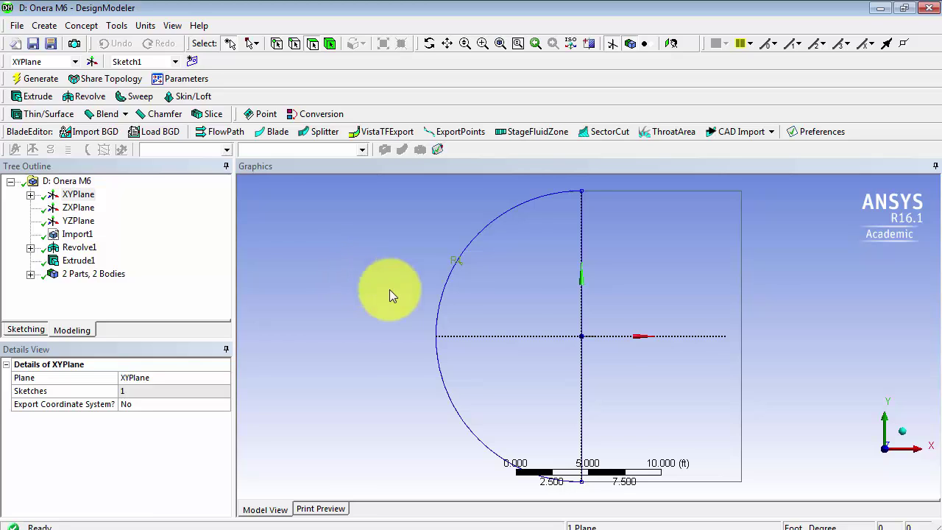
View along the Y axis, zoom onto the wing, and create Sketch2 on the ZXPlane.
click(884, 420)
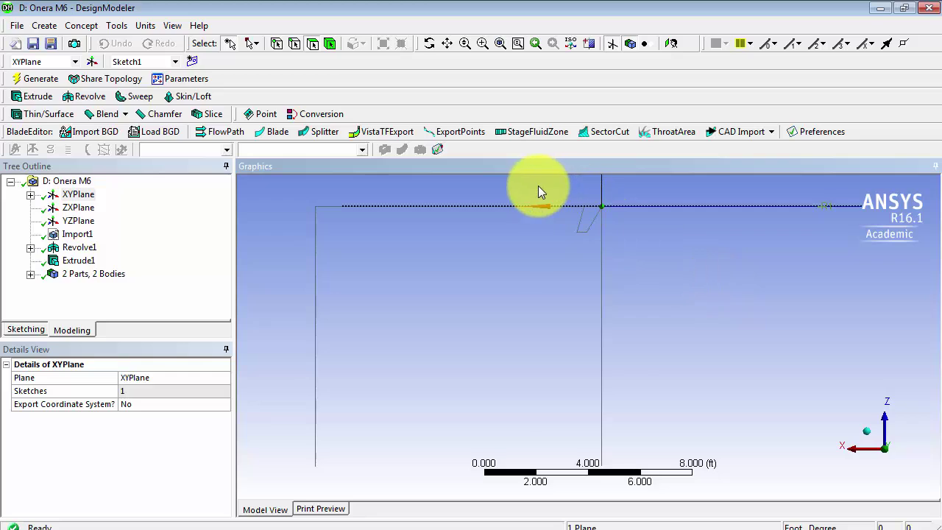
right_drag(538, 185, 644, 269)
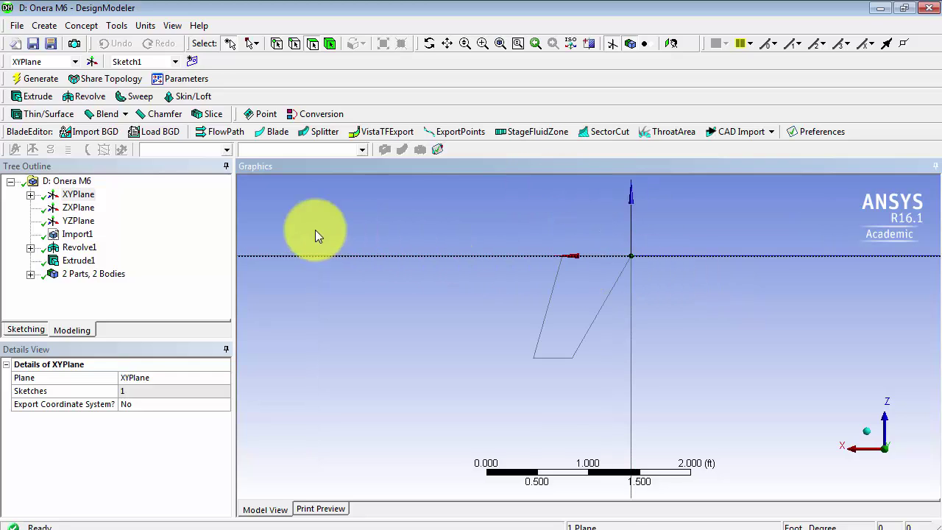
click(84, 210)
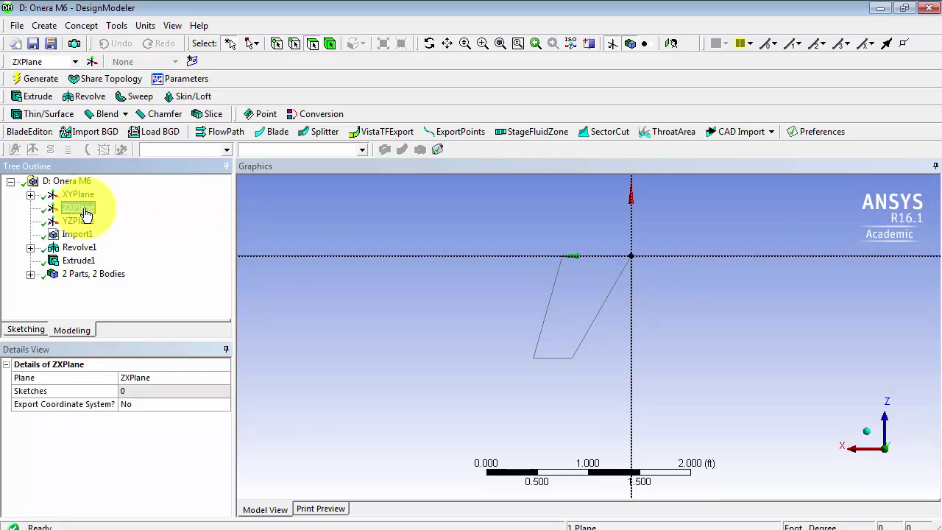
click(193, 63)
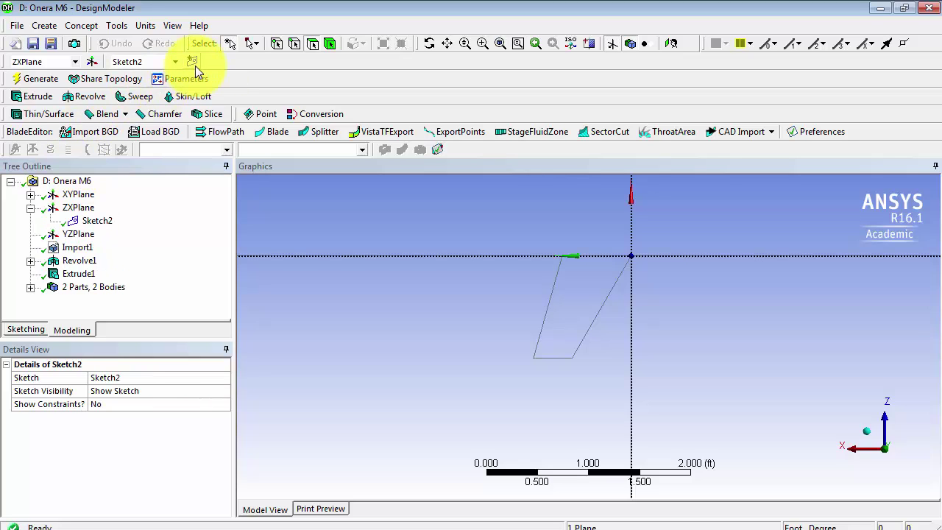
Draw a closed four-line polyline (Ln9–Ln12) around the wing planform in Sketch2.
click(30, 330)
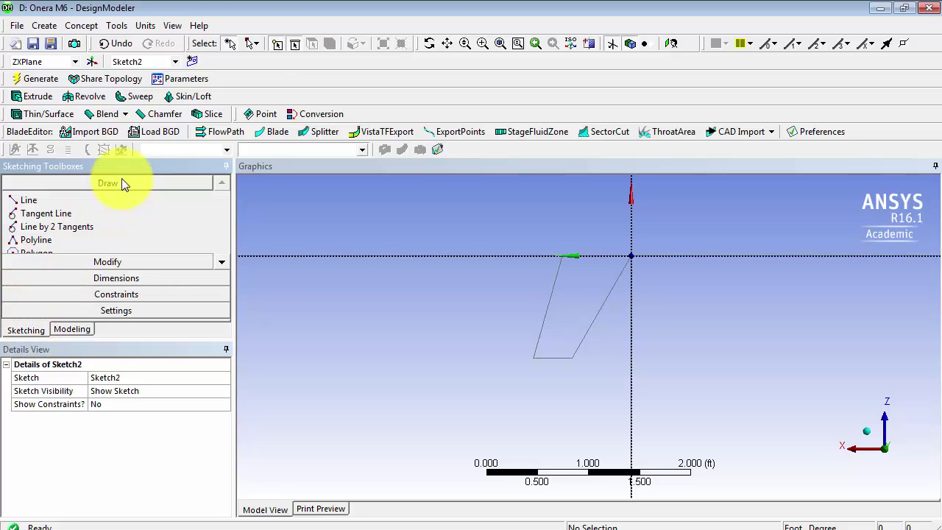
click(48, 242)
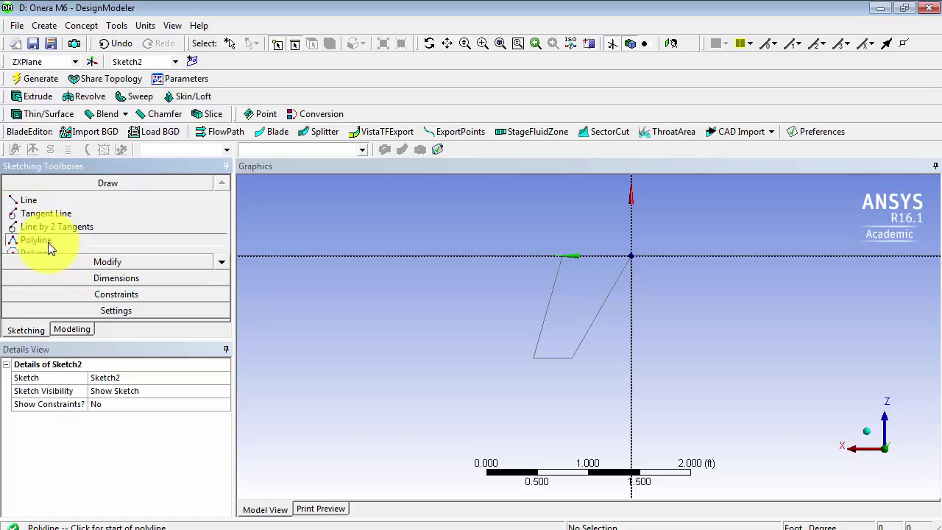
click(652, 256)
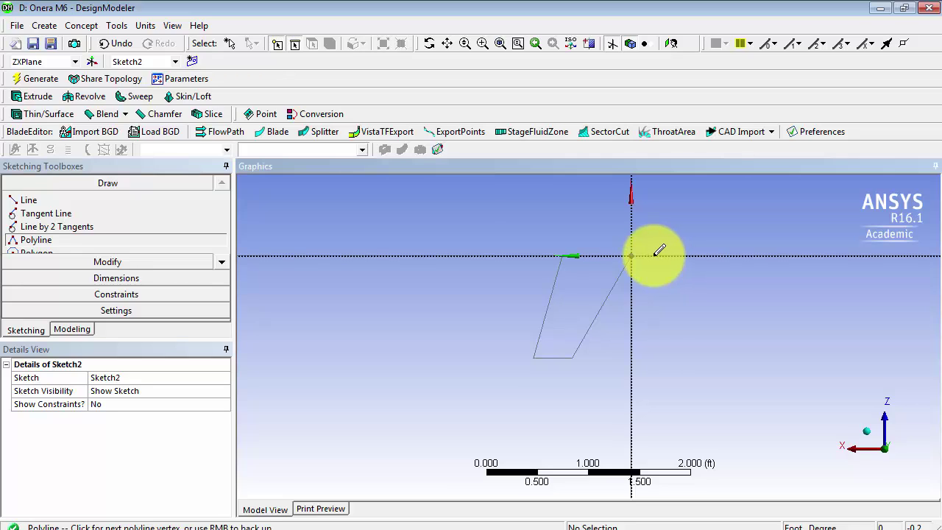
click(580, 388)
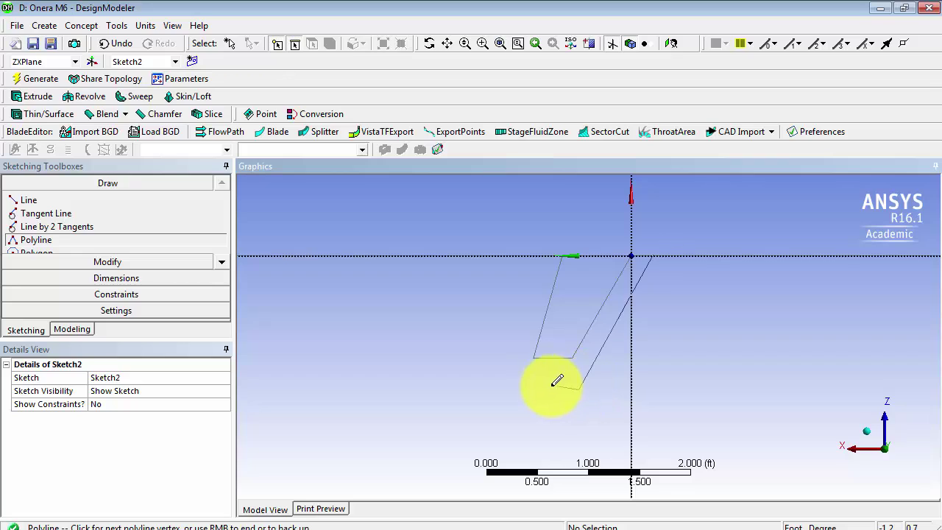
click(499, 386)
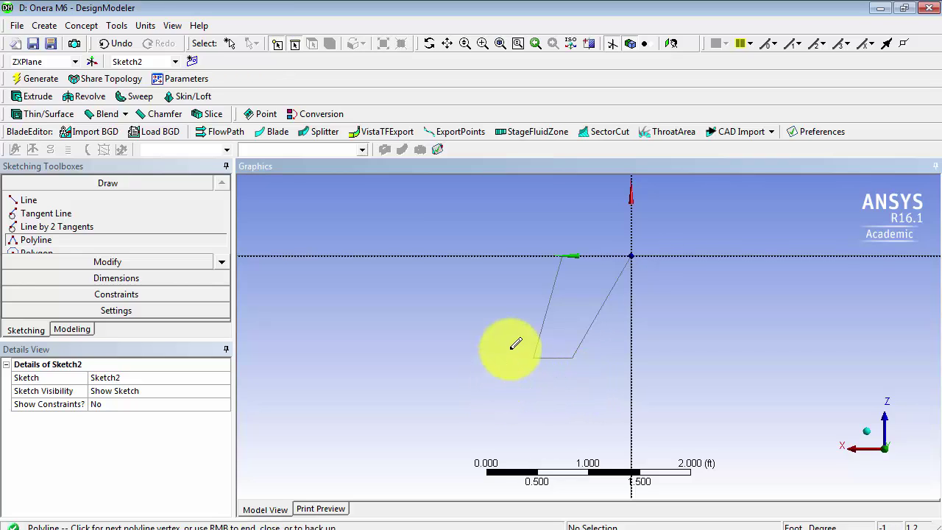
click(524, 255)
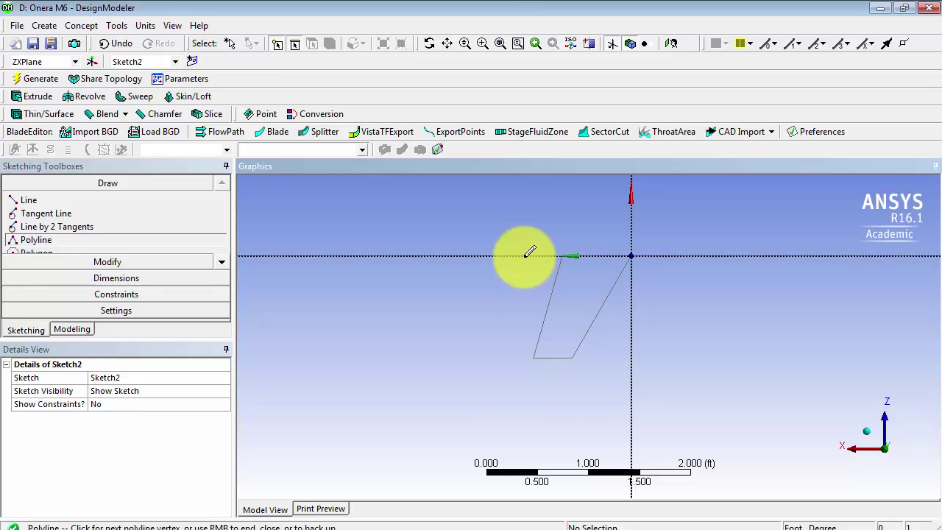
right_click(644, 248)
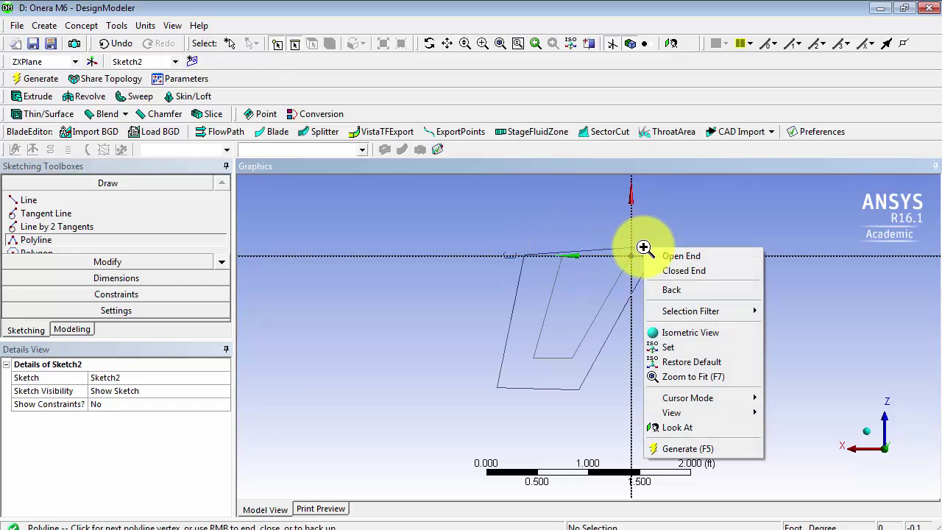
click(674, 272)
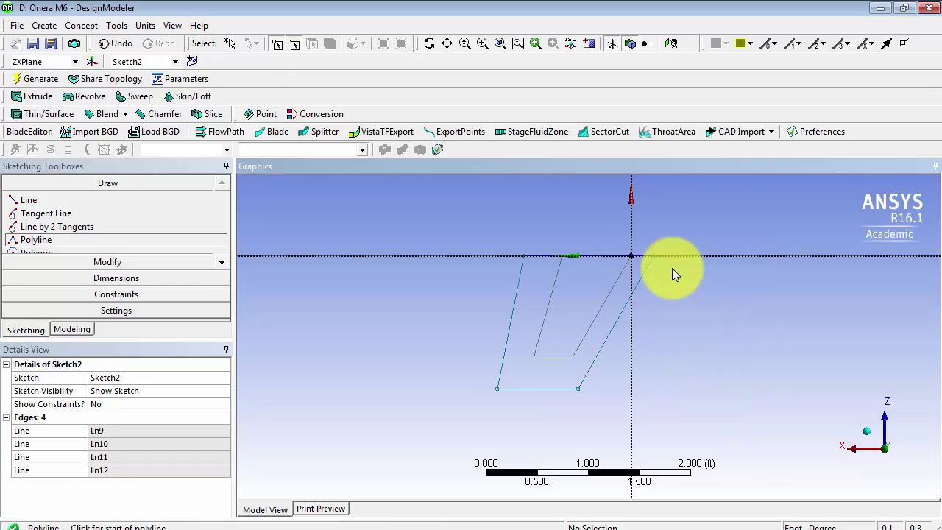
Dimension the outline's top edge as V1 and set it to 1.6 ft.
click(163, 279)
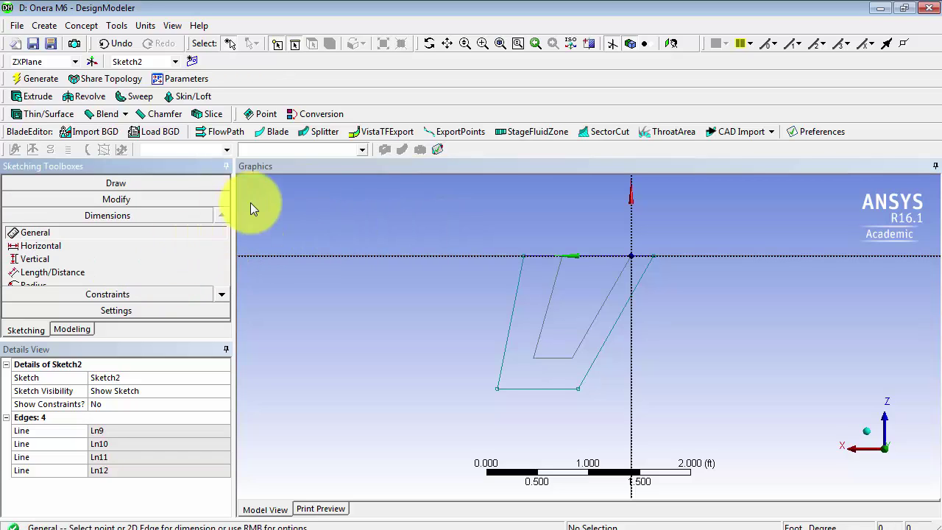
click(539, 255)
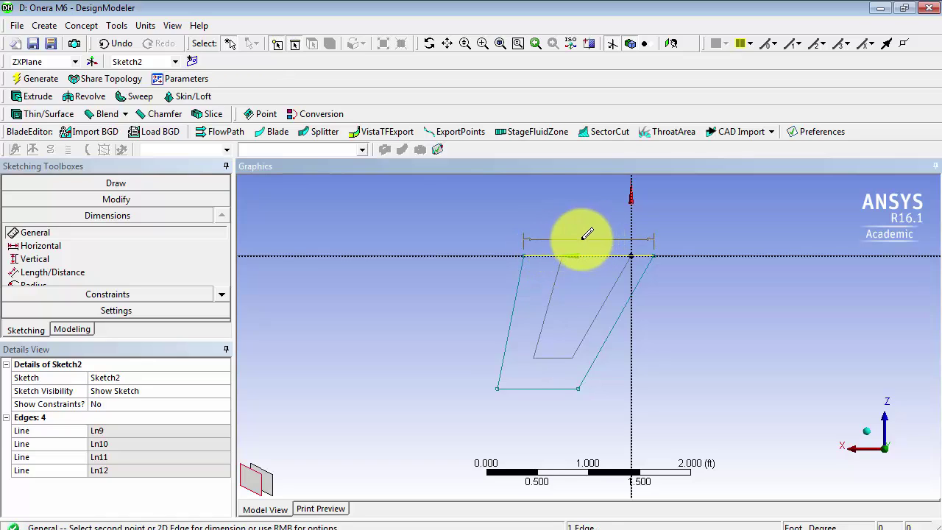
click(587, 234)
click(122, 428)
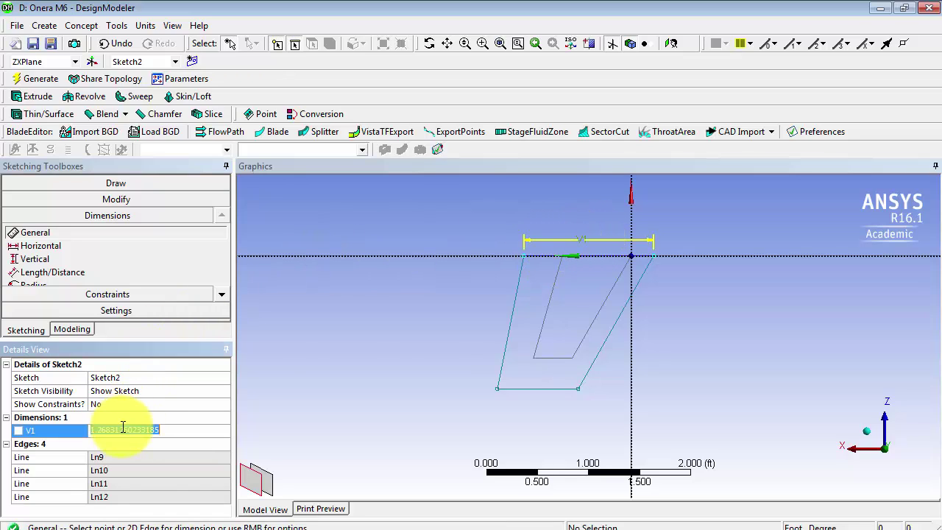
text(1.6)
key(Return)
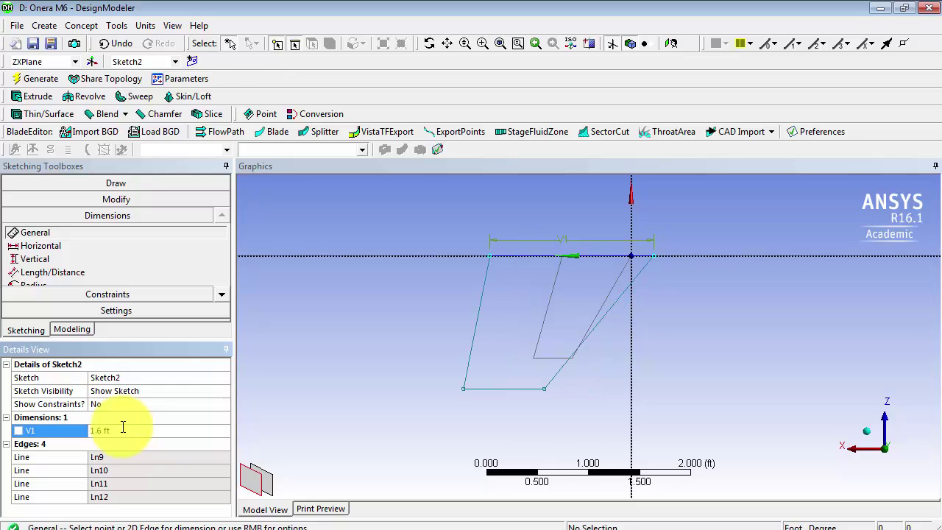
Add horizontal dimension H2 between the right-side corners and set it to 1.2 ft.
click(61, 248)
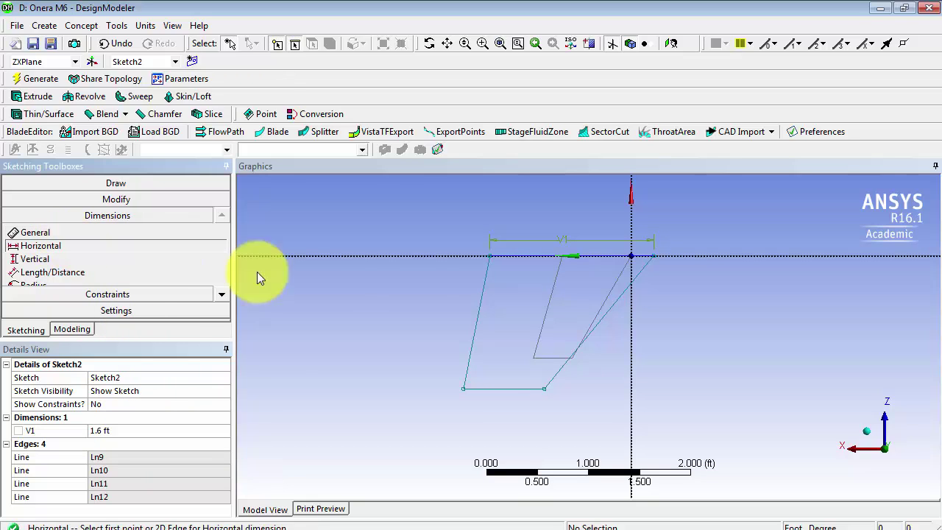
click(544, 389)
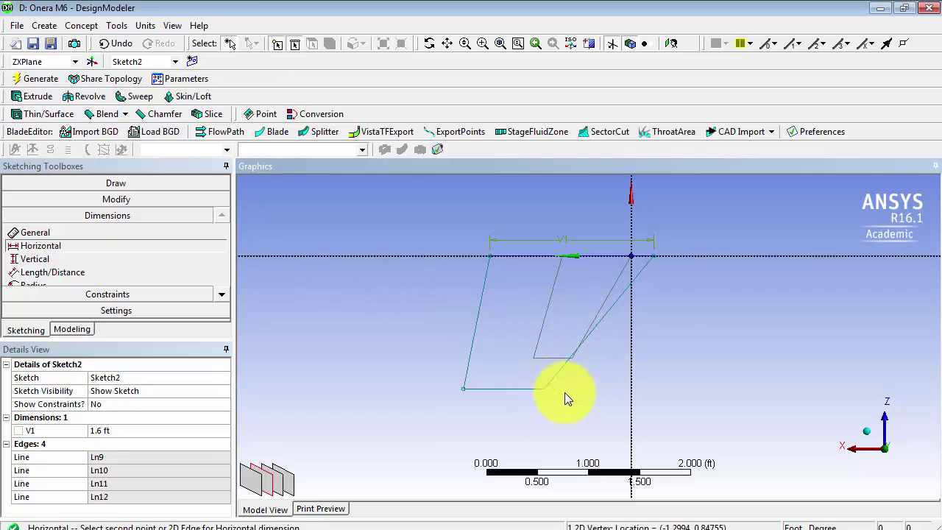
click(654, 256)
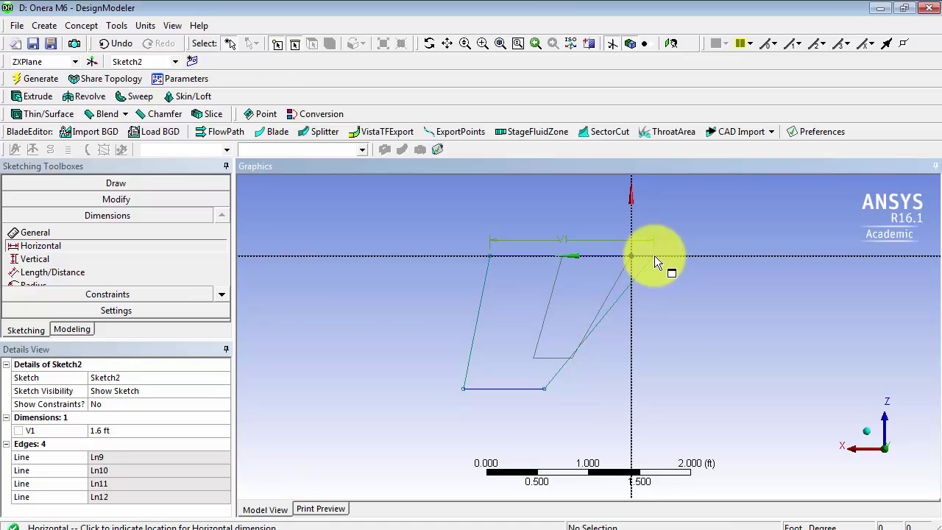
click(659, 317)
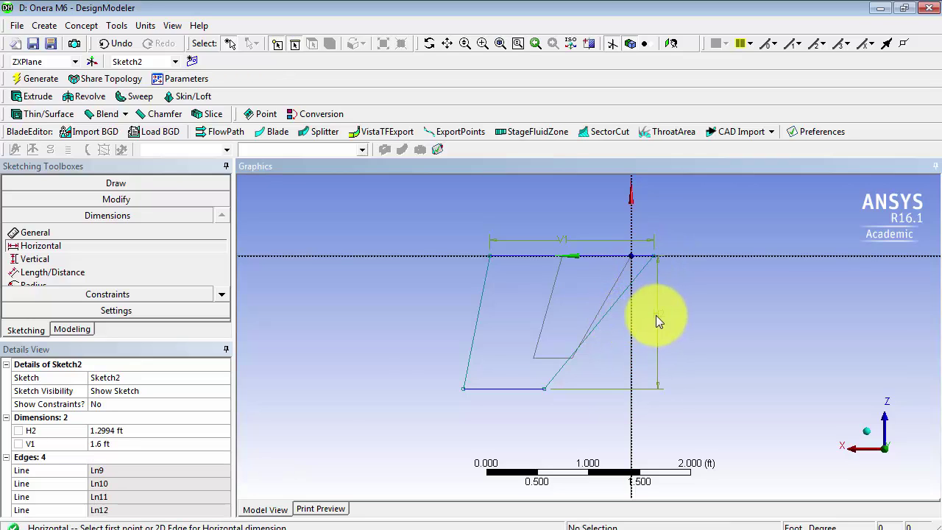
click(126, 431)
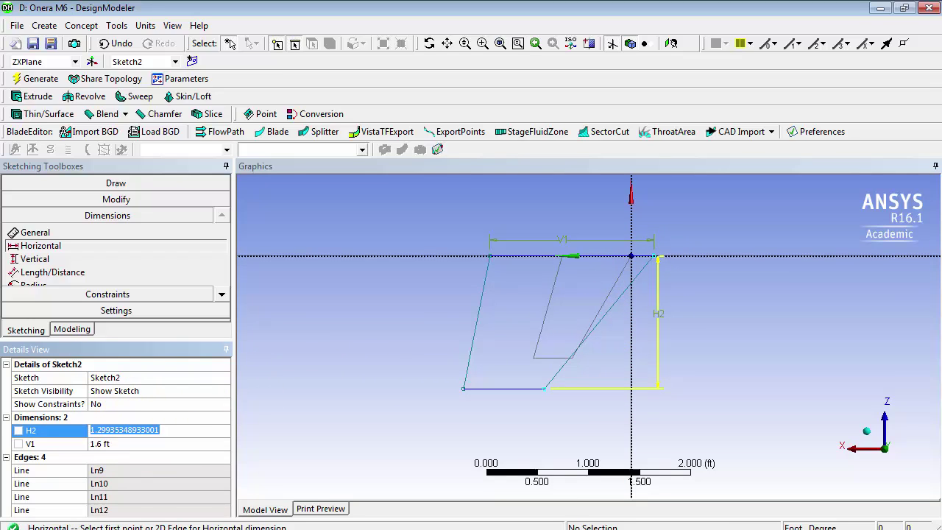
text(1.2)
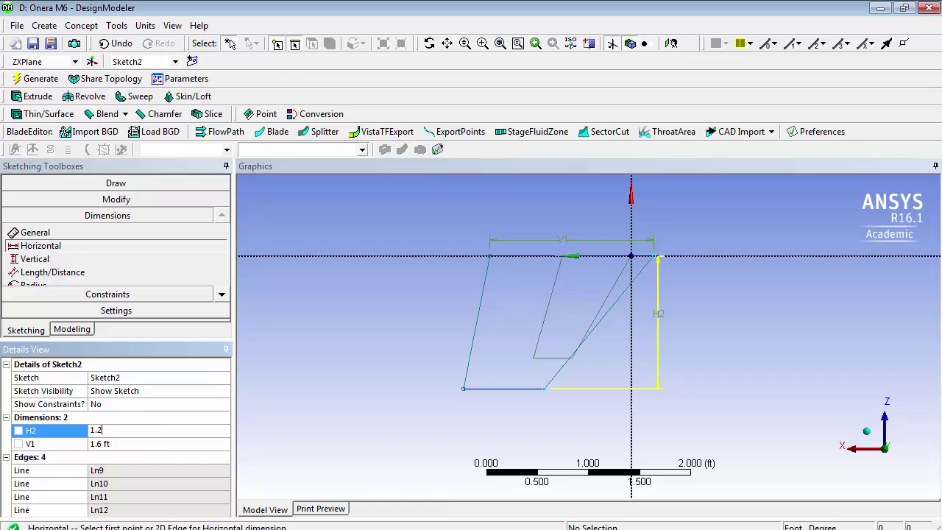
key(Return)
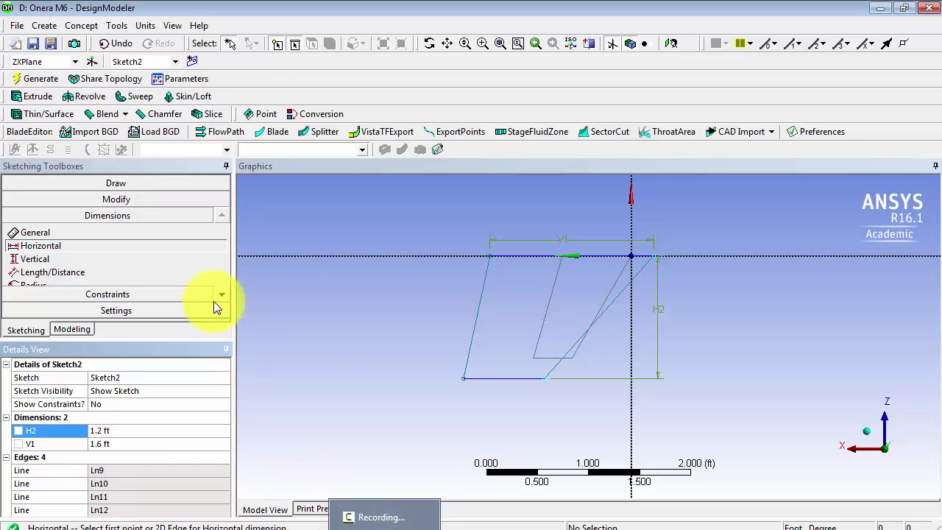
Add distance L3 from the vertical axis to the top-right corner, set to 0.3 ft.
click(39, 271)
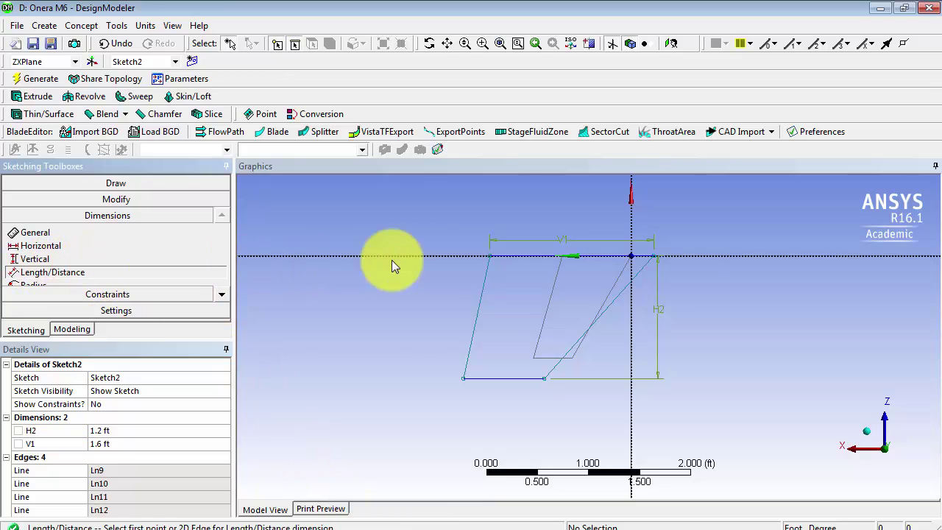
click(632, 246)
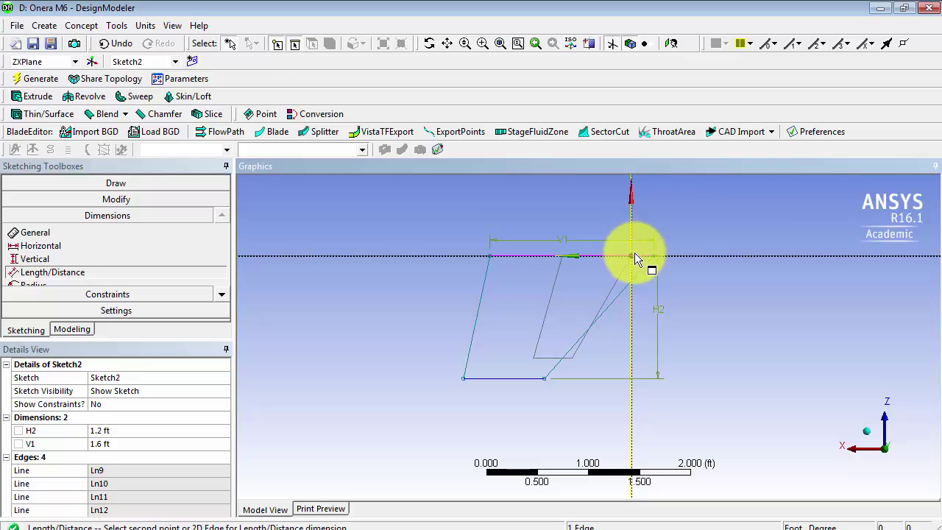
click(654, 255)
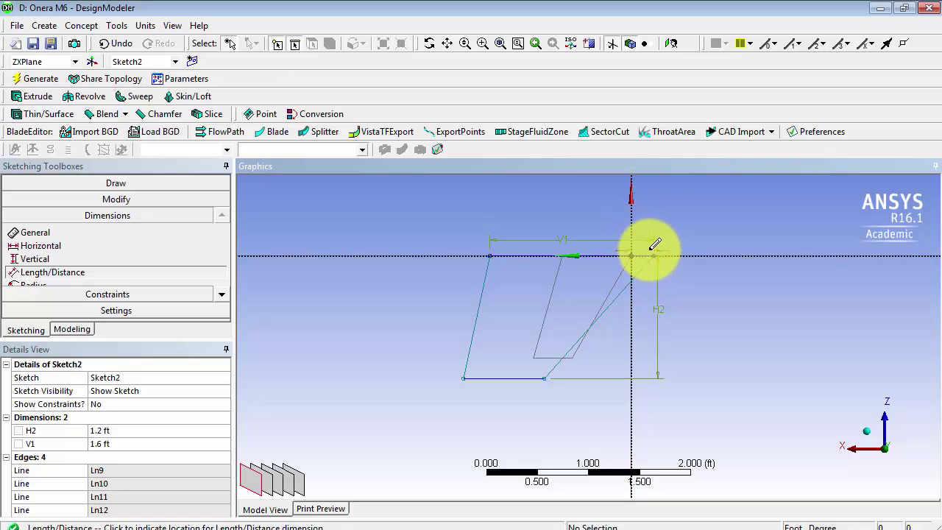
click(642, 251)
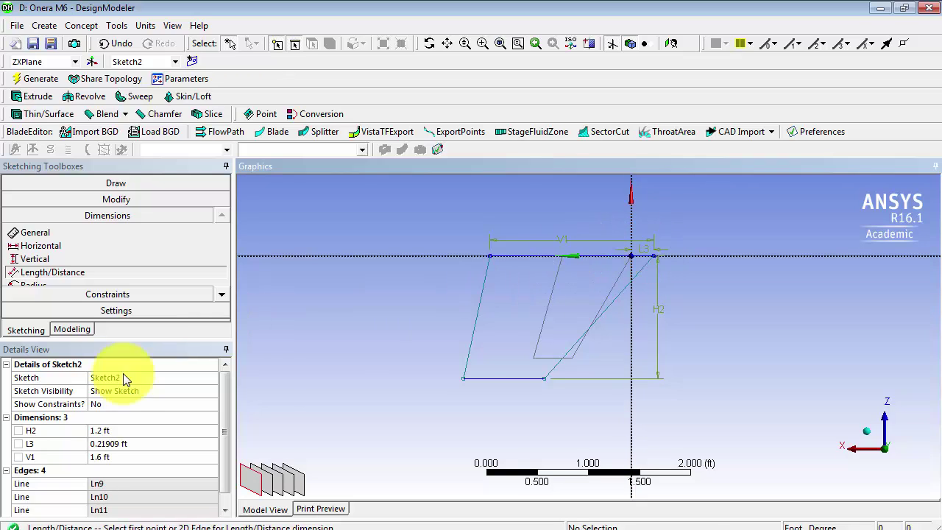
click(107, 447)
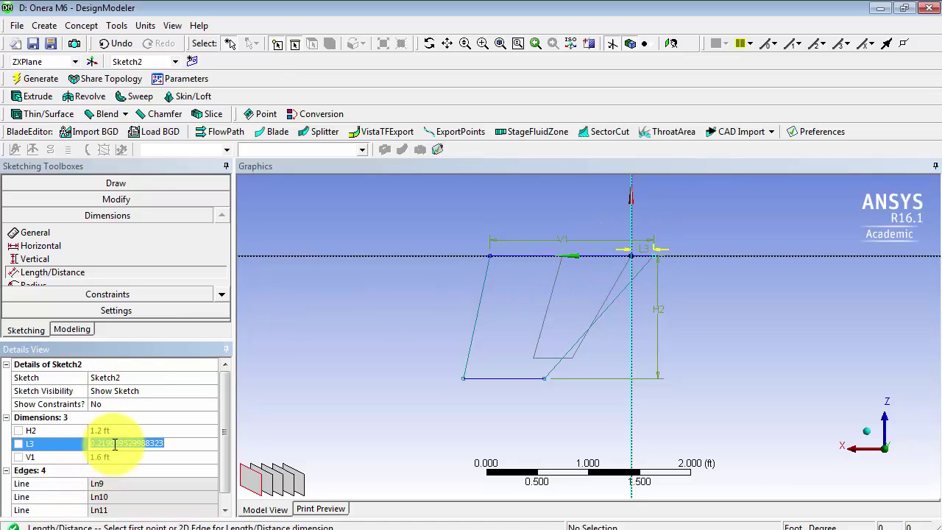
key(BackSpace)
text(.3)
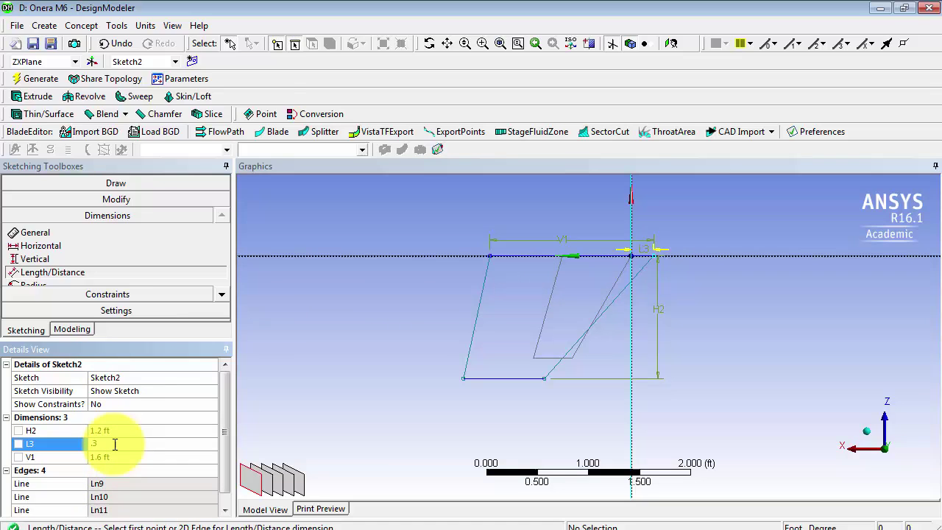
key(Return)
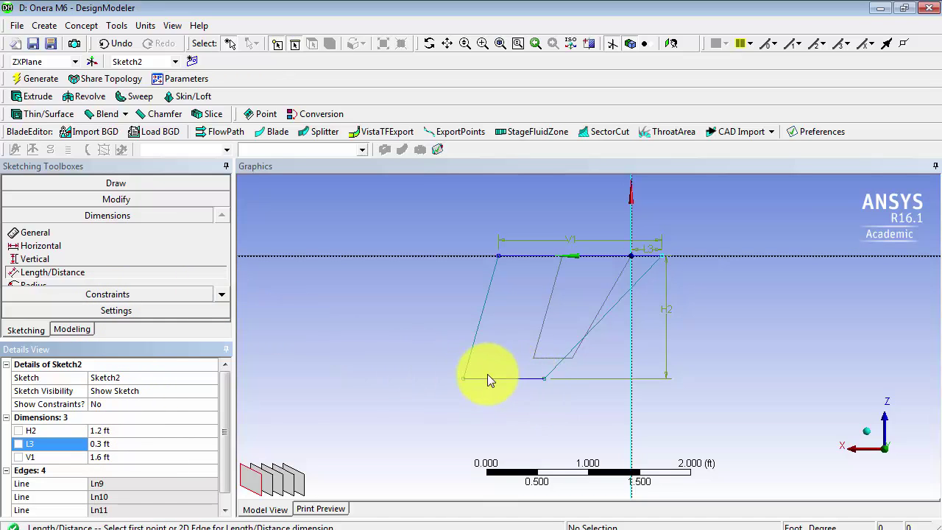
Pick the Vertical constraint on the bottom edge and list the Show Constraints? options.
click(116, 295)
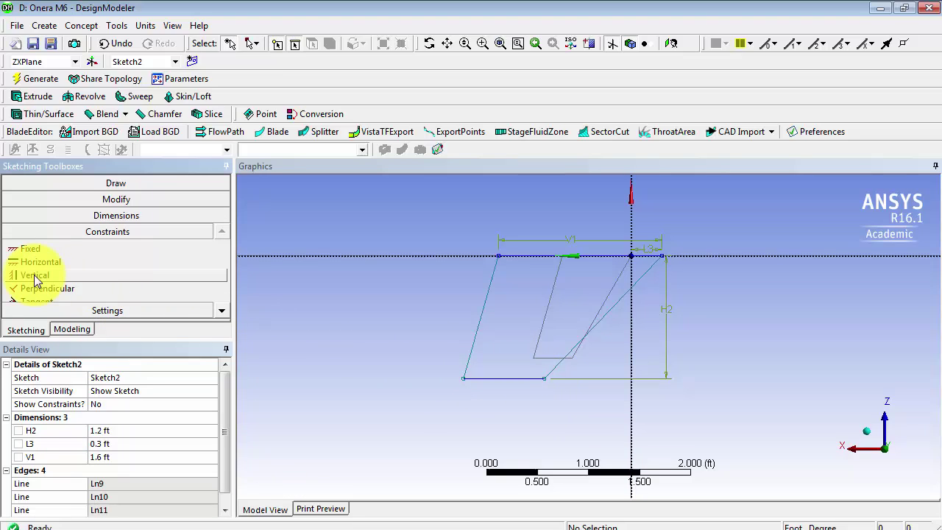
click(36, 277)
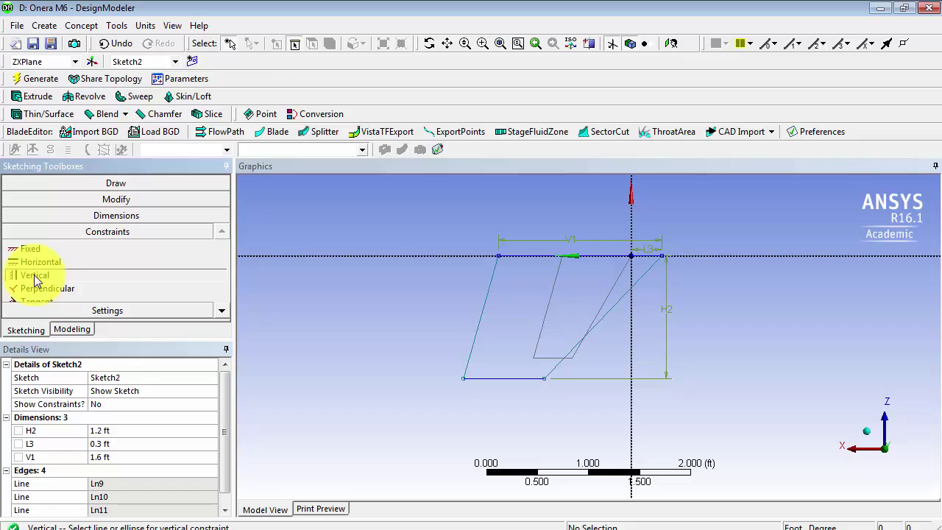
click(500, 380)
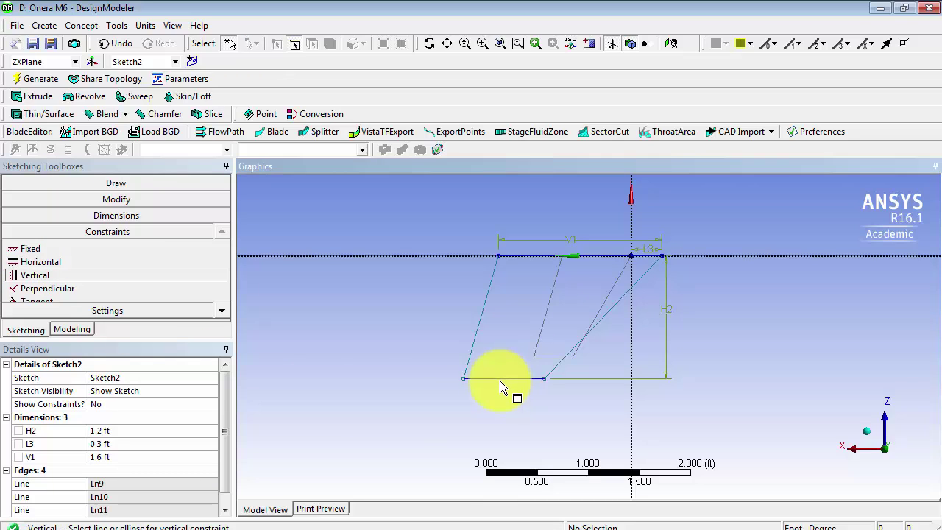
click(95, 404)
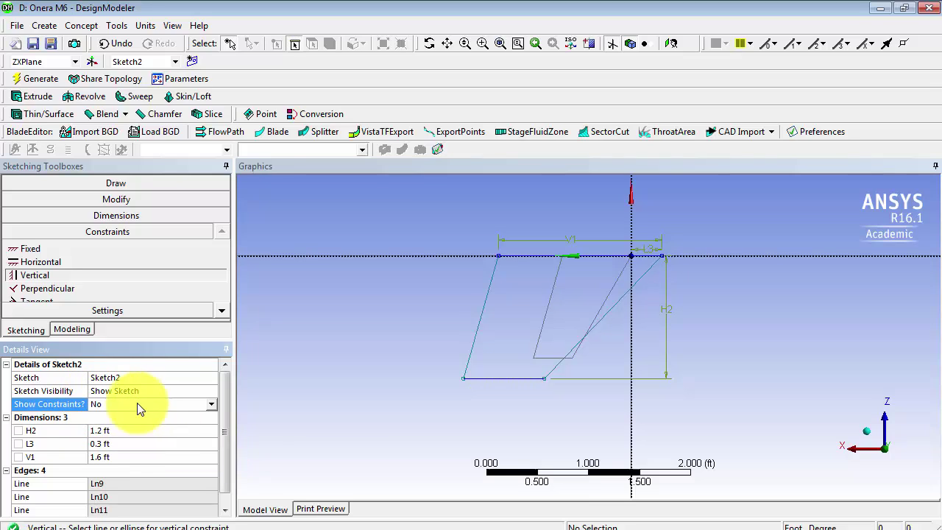
click(210, 403)
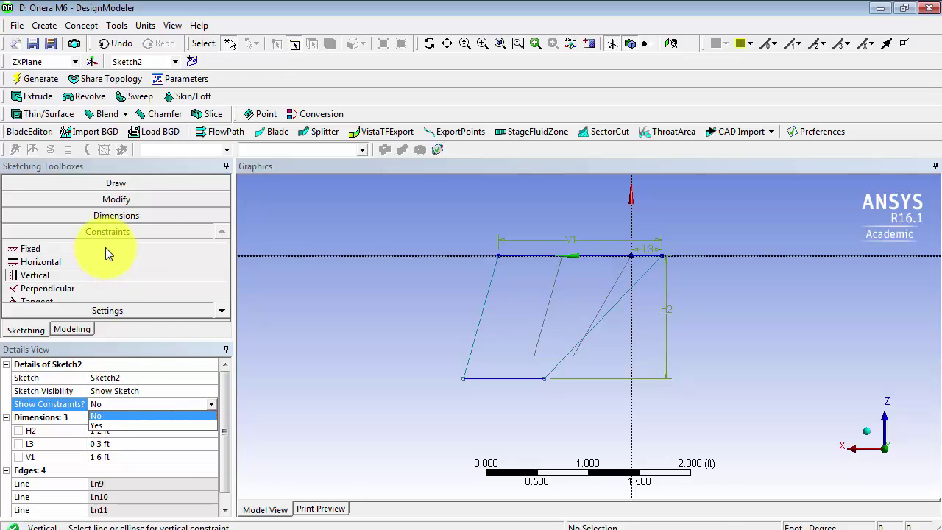
Add angle dimension A4 between the top edge and right diagonal, set to 60°.
click(93, 217)
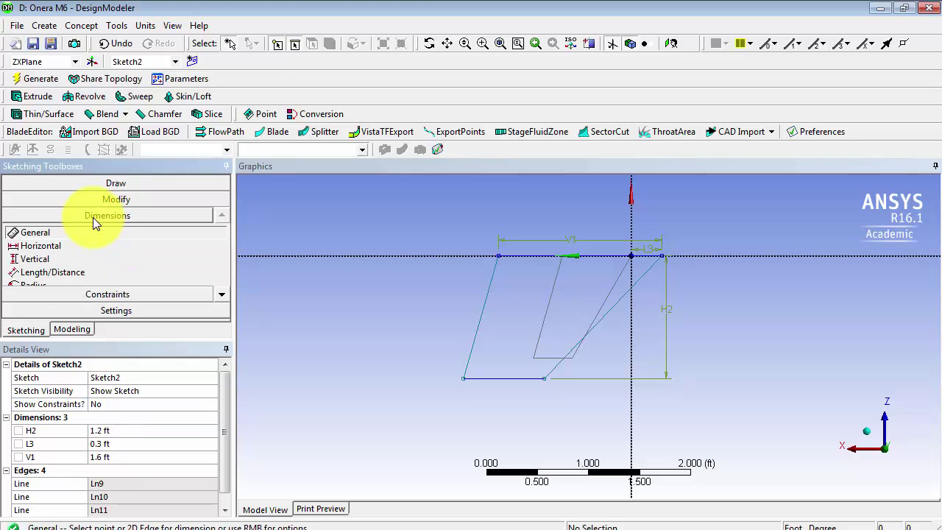
click(223, 294)
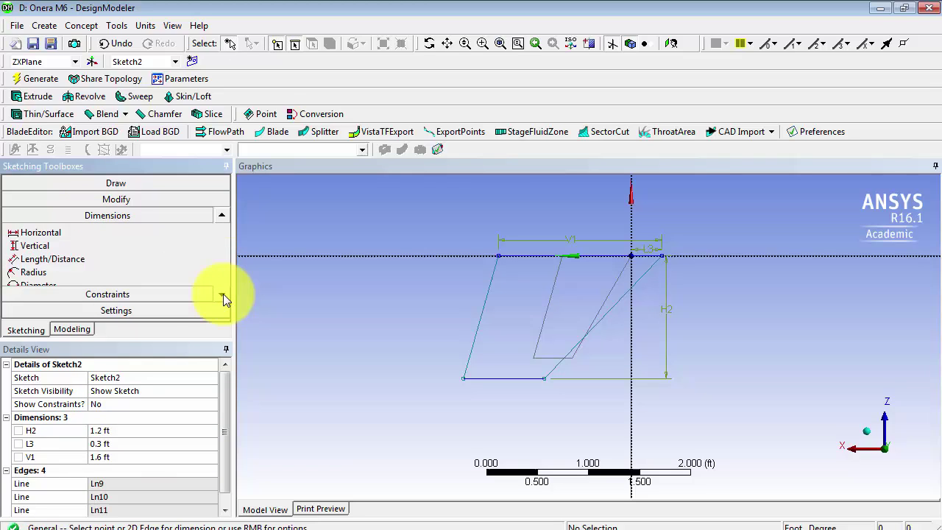
click(223, 294)
click(224, 294)
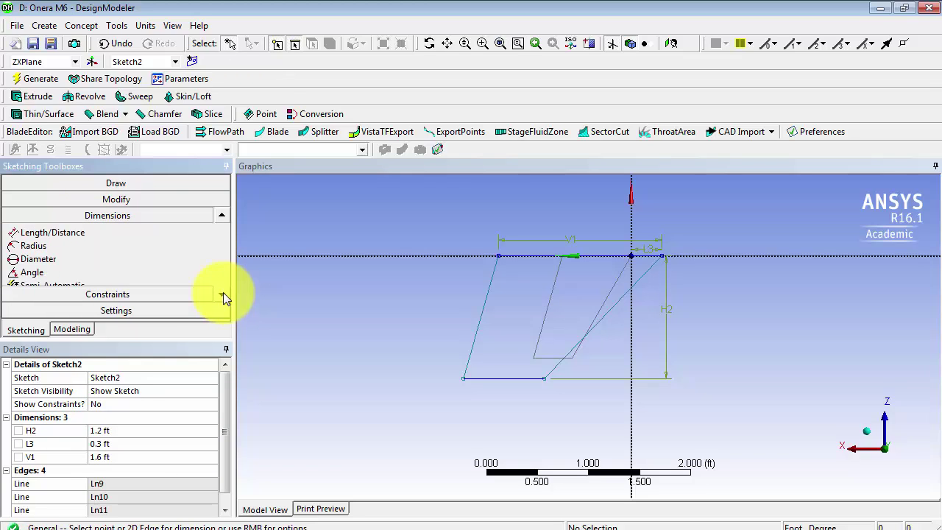
click(36, 271)
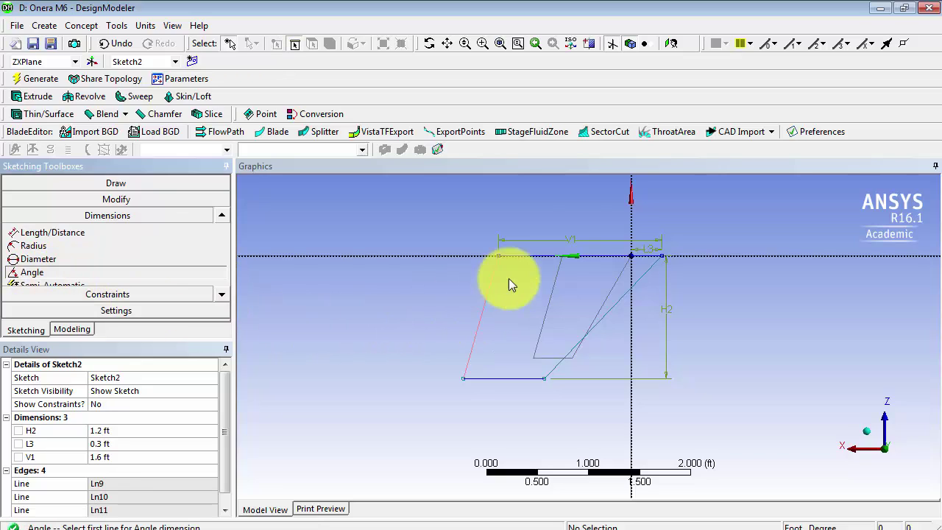
click(642, 256)
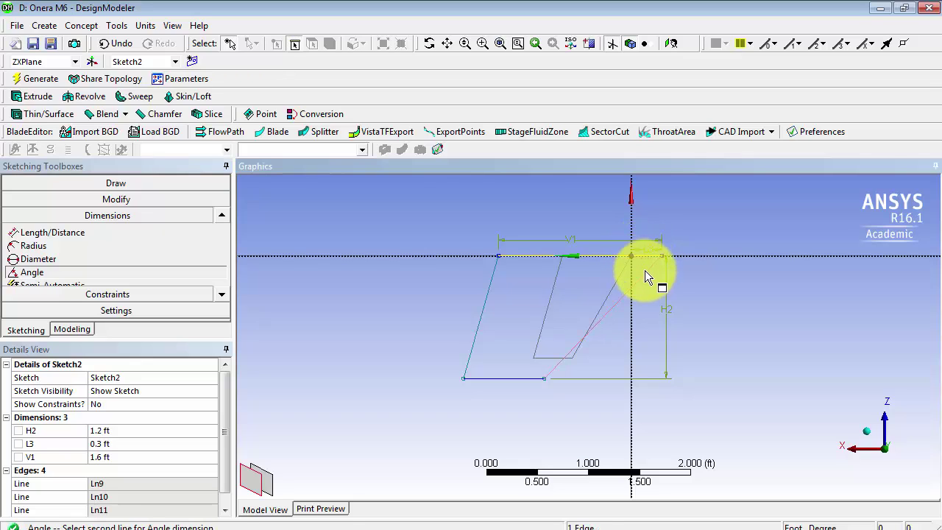
click(645, 270)
click(646, 266)
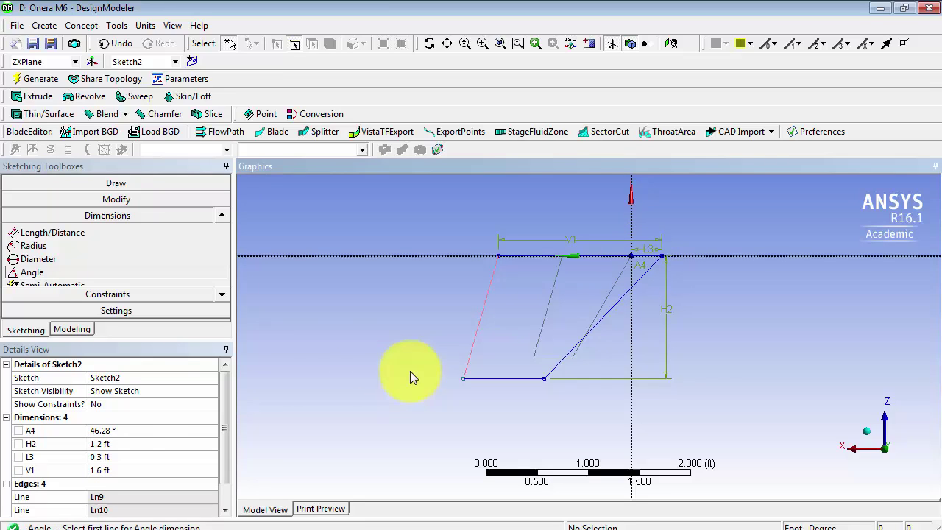
click(122, 431)
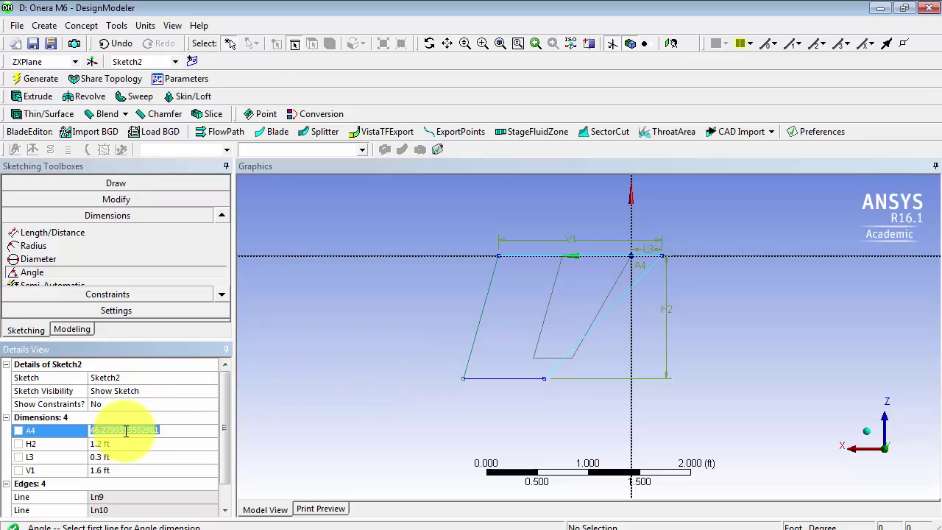
text(60)
key(Return)
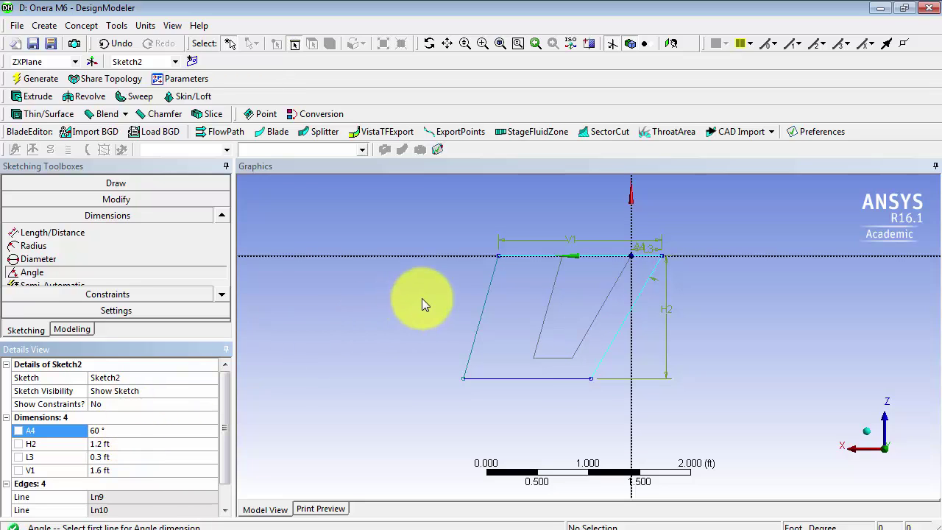
Add angle dimension A5 between the top edge and left slanted edge, set to 105.8°.
click(511, 256)
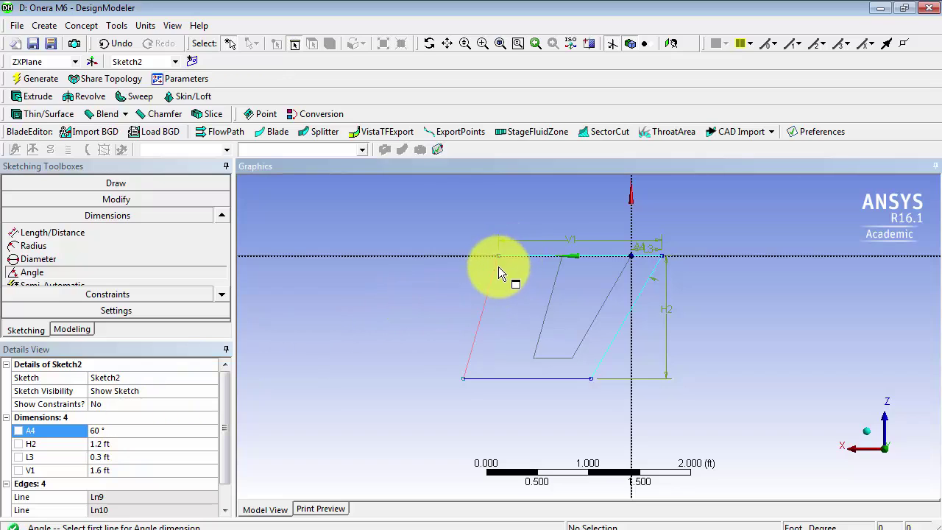
click(46, 271)
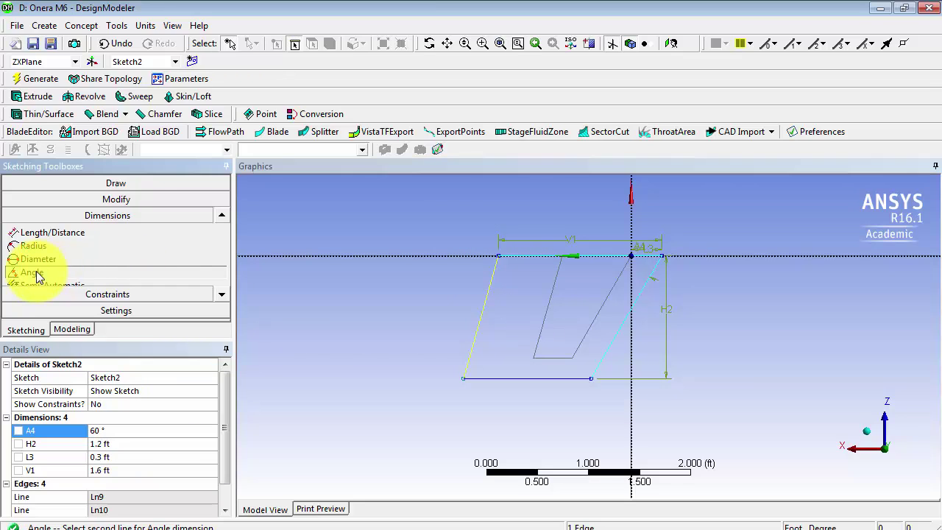
click(517, 255)
click(511, 266)
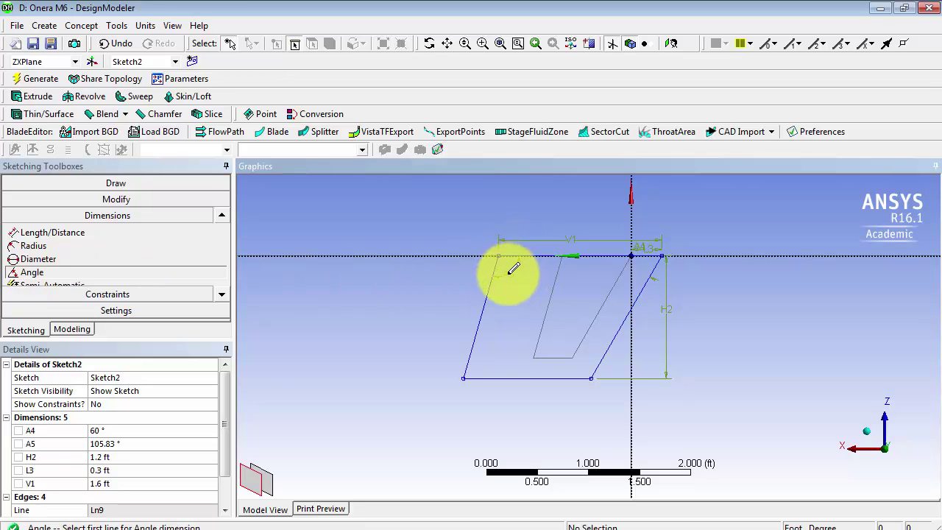
click(126, 443)
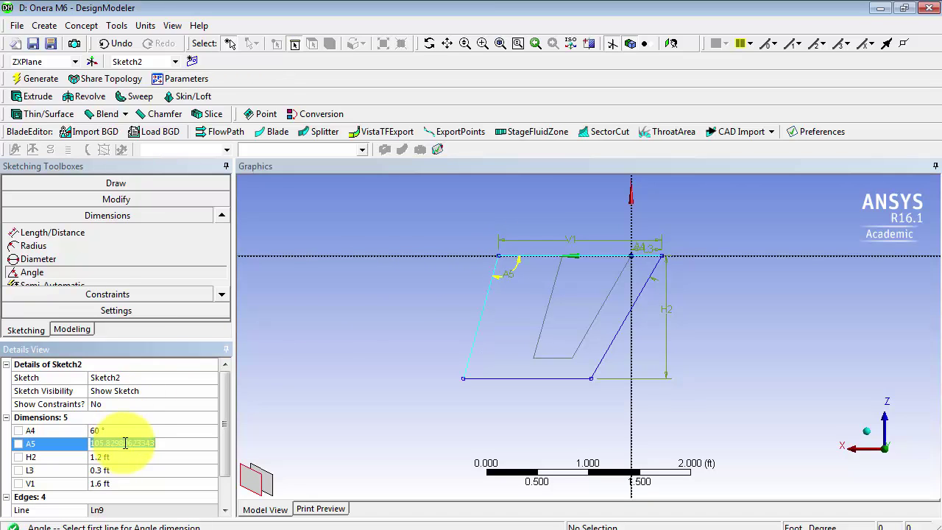
text(105.8)
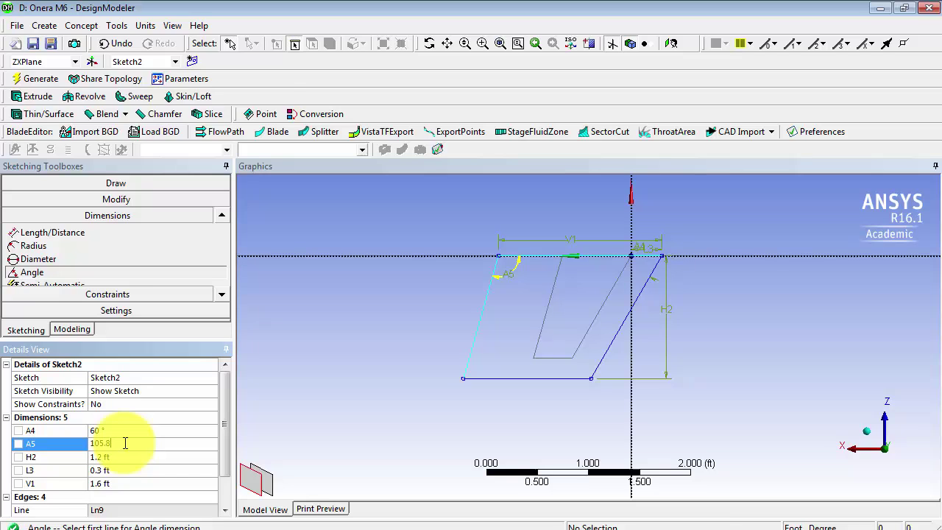
key(Return)
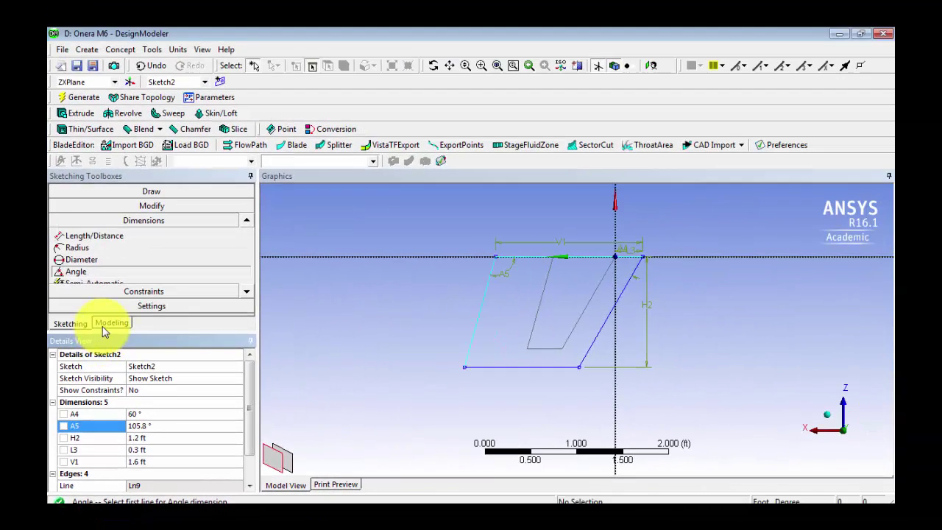
Start an Extrude of Sketch2 using the Add Frozen operation.
click(108, 322)
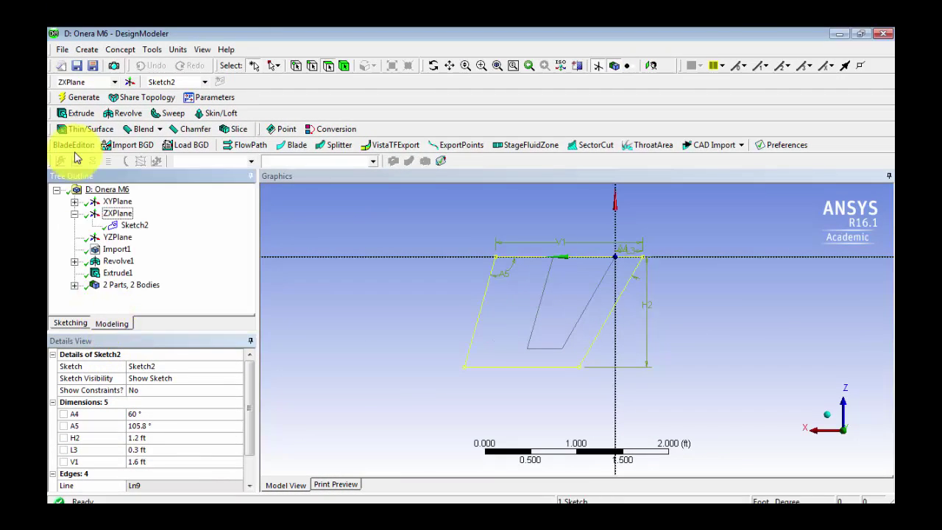
click(78, 113)
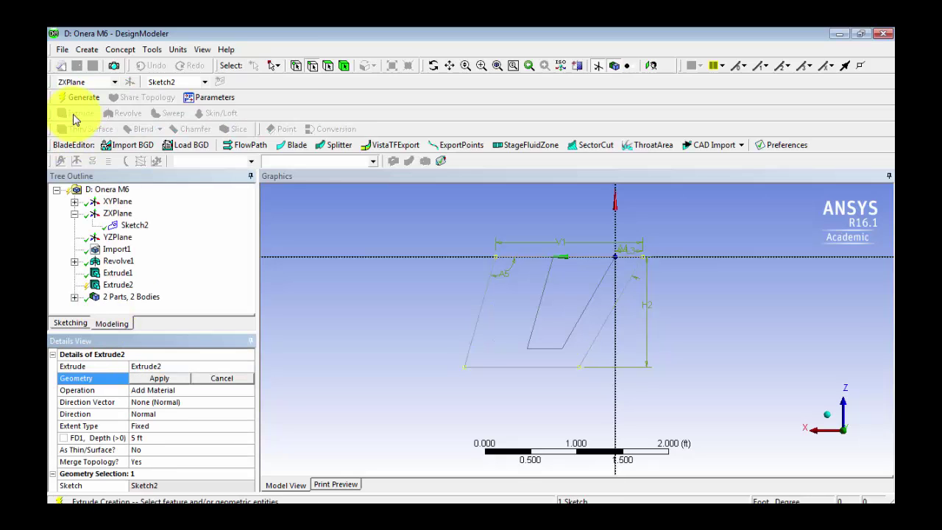
click(154, 387)
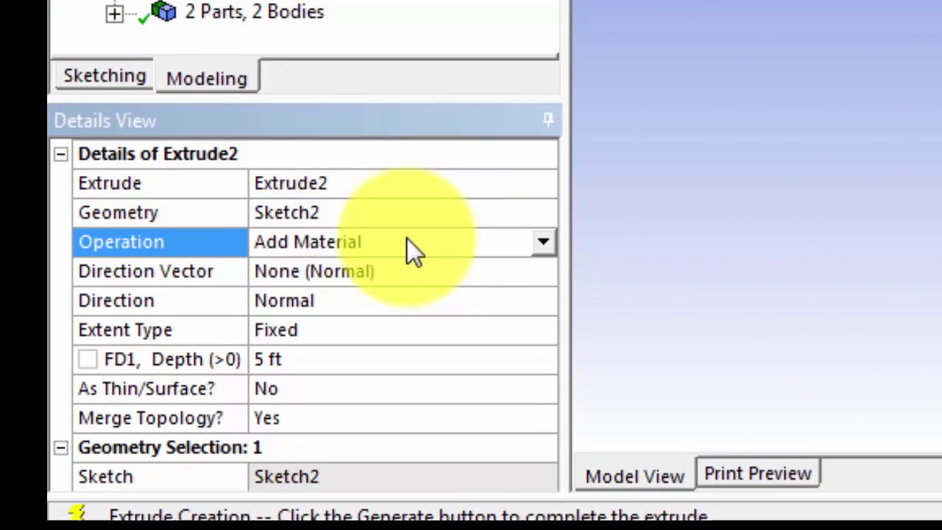
click(271, 380)
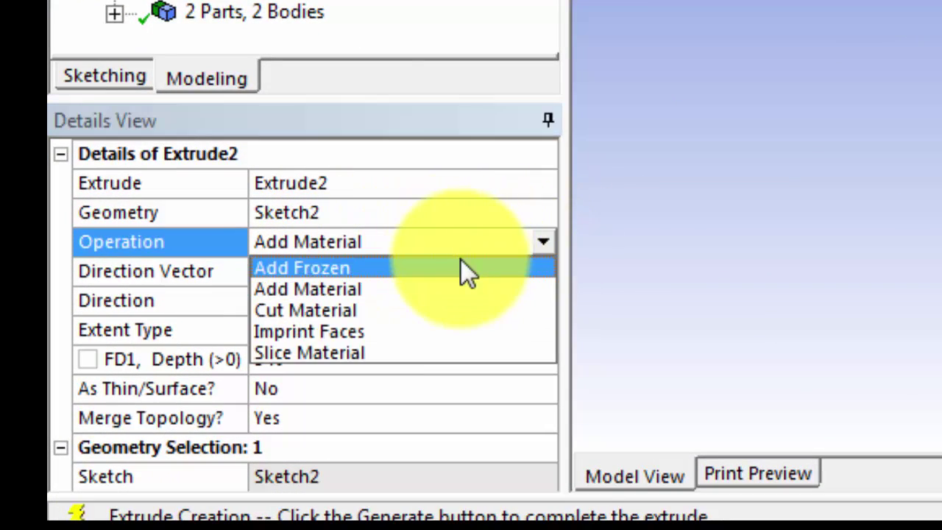
click(461, 261)
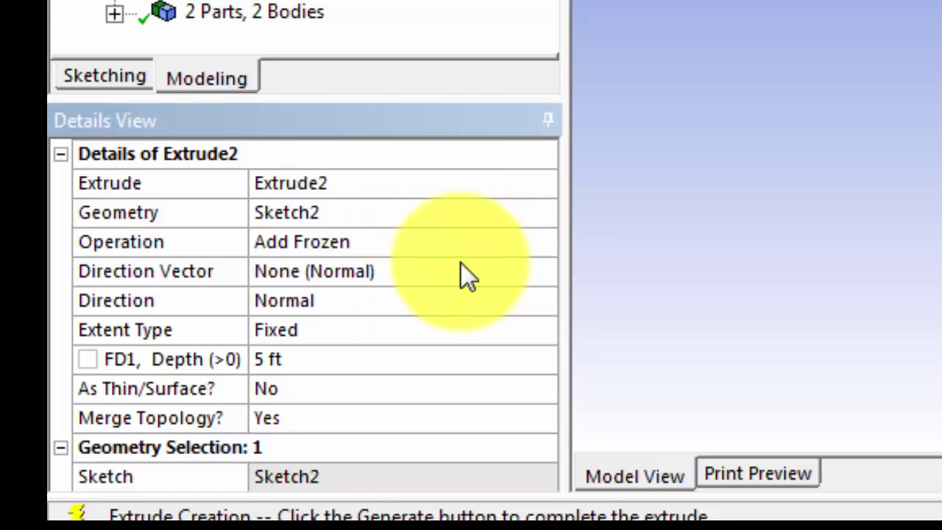
Make the extrusion Both - Symmetric with 0.2 ft depth and generate it.
click(349, 300)
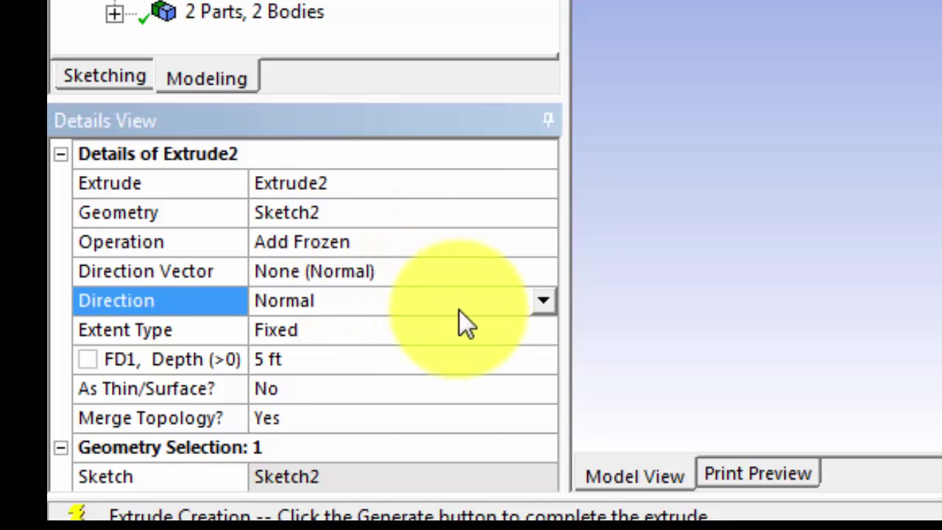
click(542, 301)
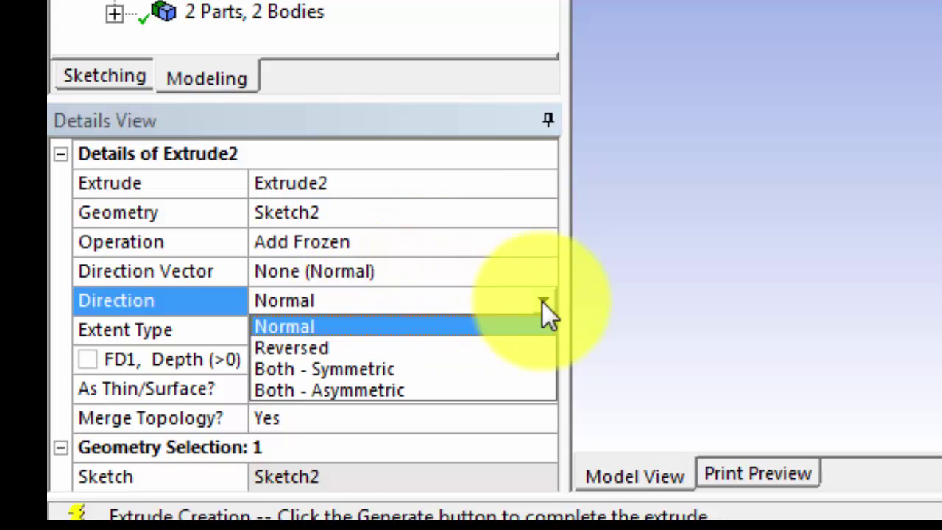
click(460, 368)
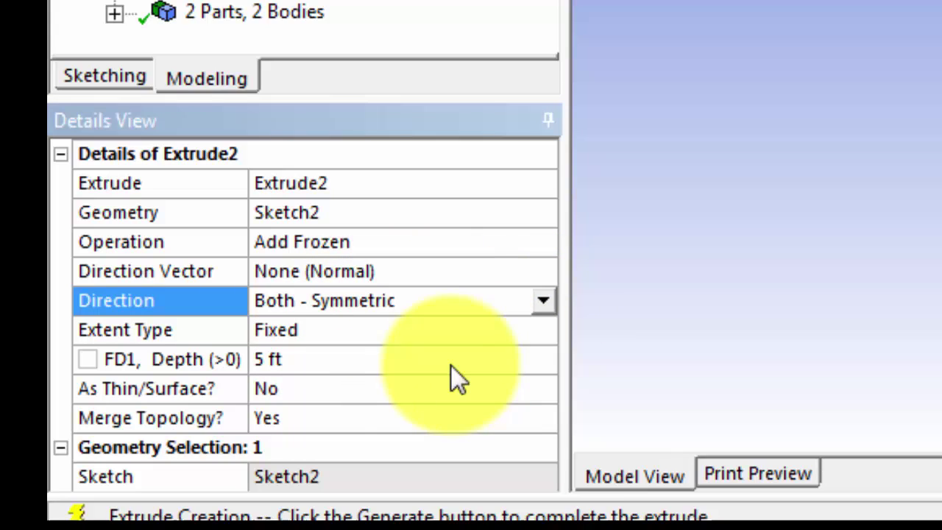
click(352, 360)
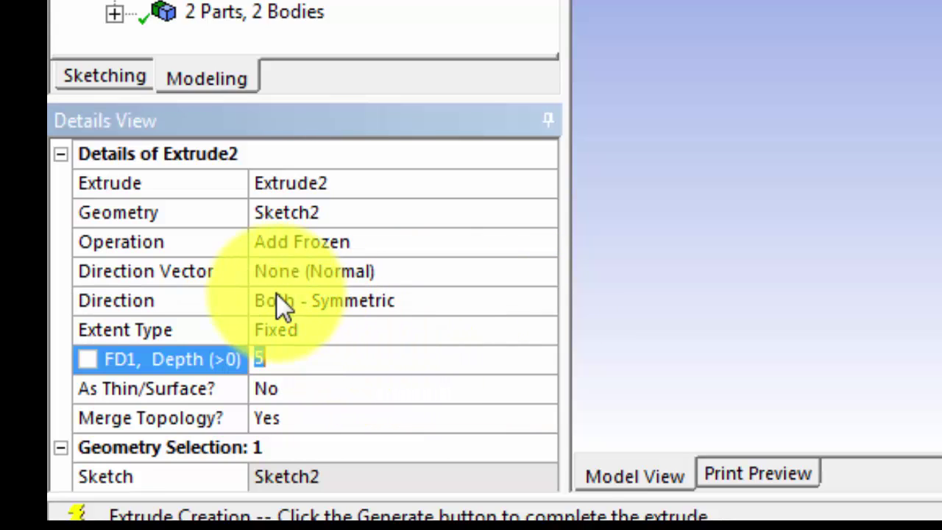
key(BackSpace)
text(.2)
key(Return)
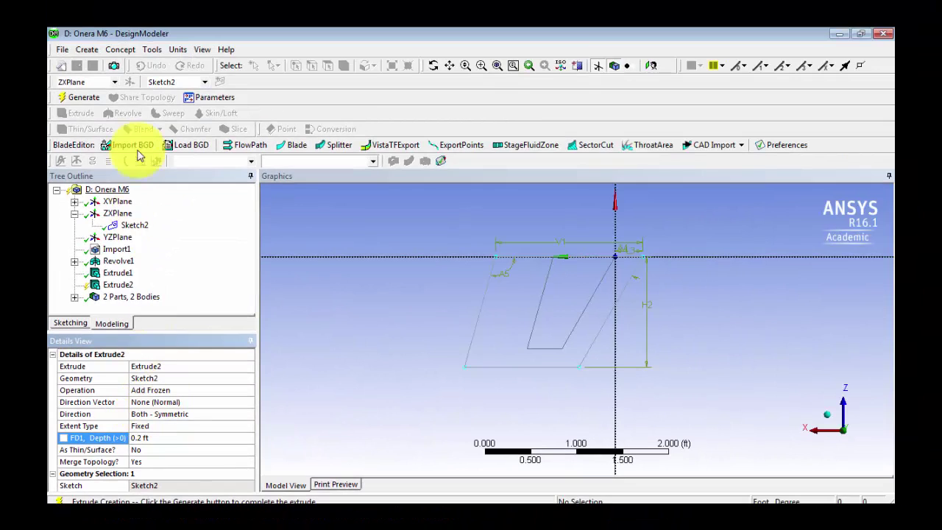
click(84, 100)
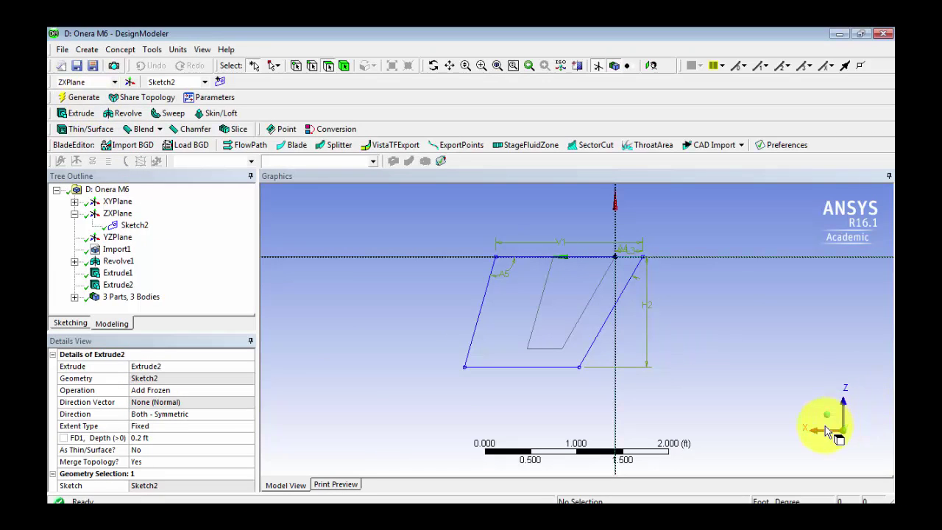
View the 0.2 ft frozen slab from Z, zoom onto the sketch, then tilt into 3-D.
click(844, 408)
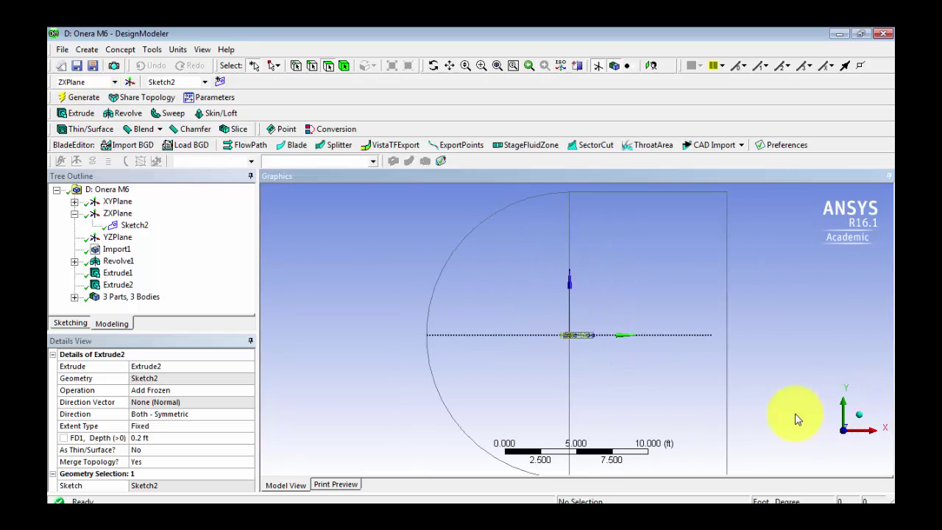
mouse_move(542, 326)
right_down()
mouse_move(559, 372)
mouse_move(638, 385)
right_up()
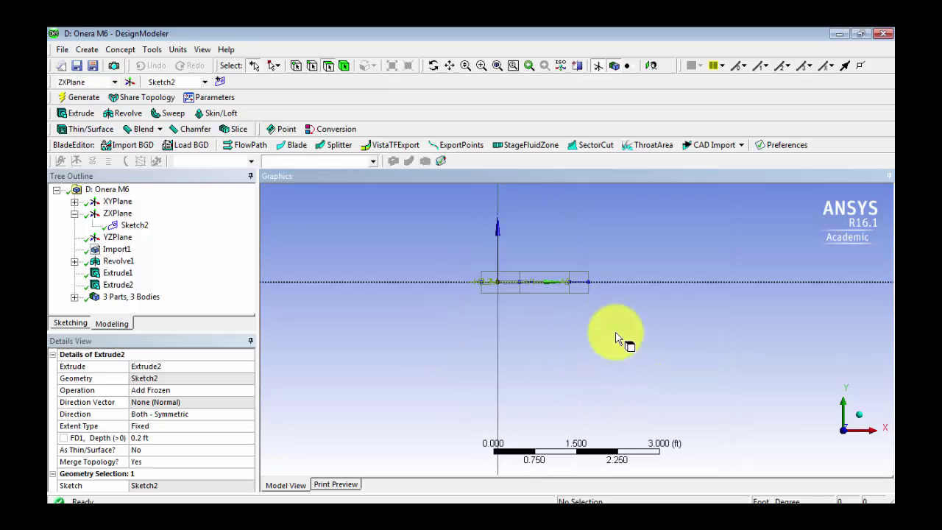
middle_drag(599, 305, 600, 340)
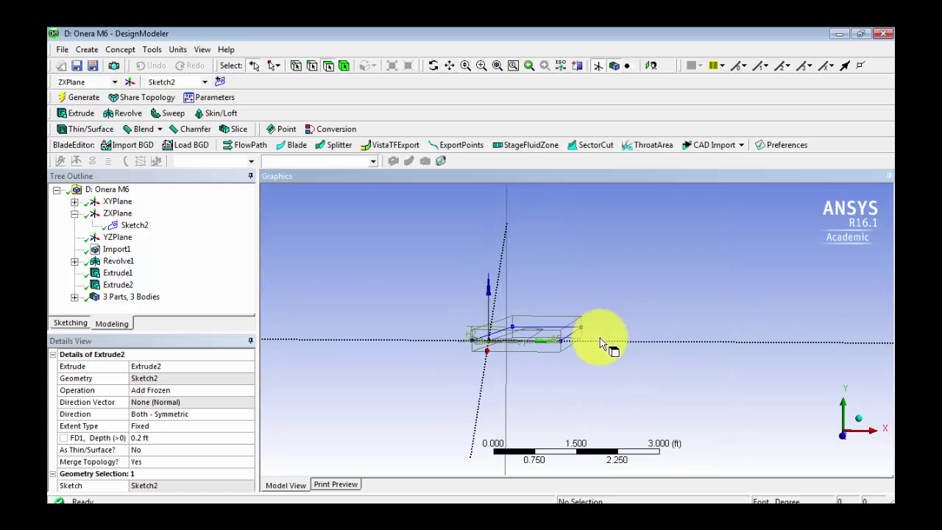